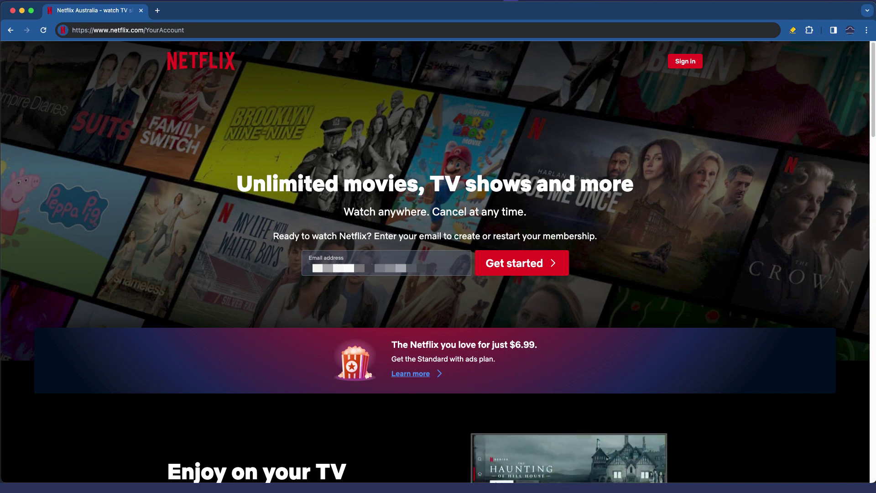
- Use the top-right Sign In link on the Netflix landing page to reach the sign-in form
key("super+l")
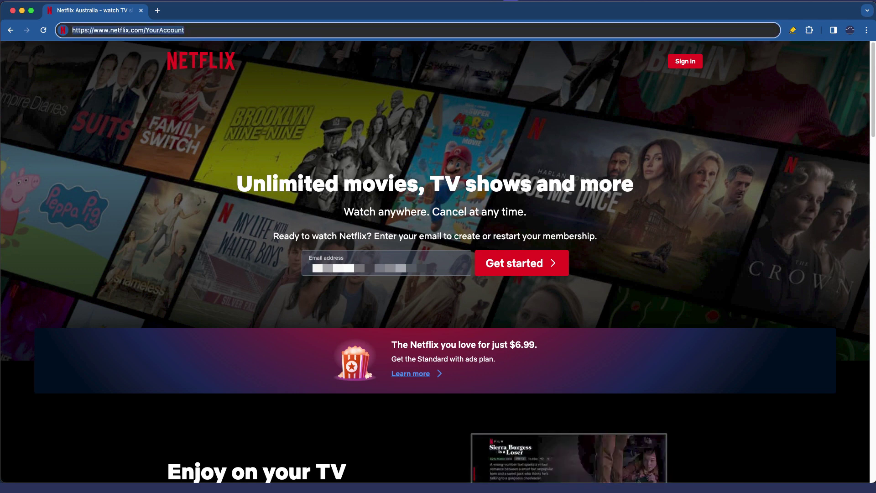
key("Right")
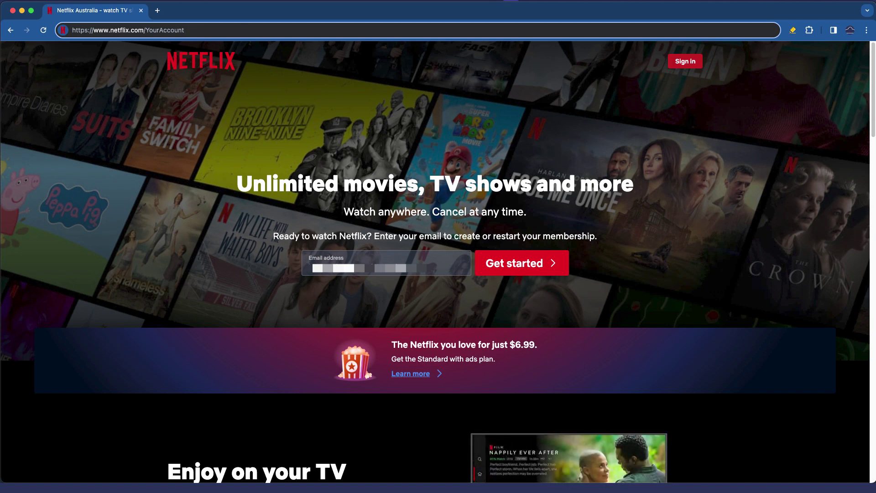
left_click(684, 61)
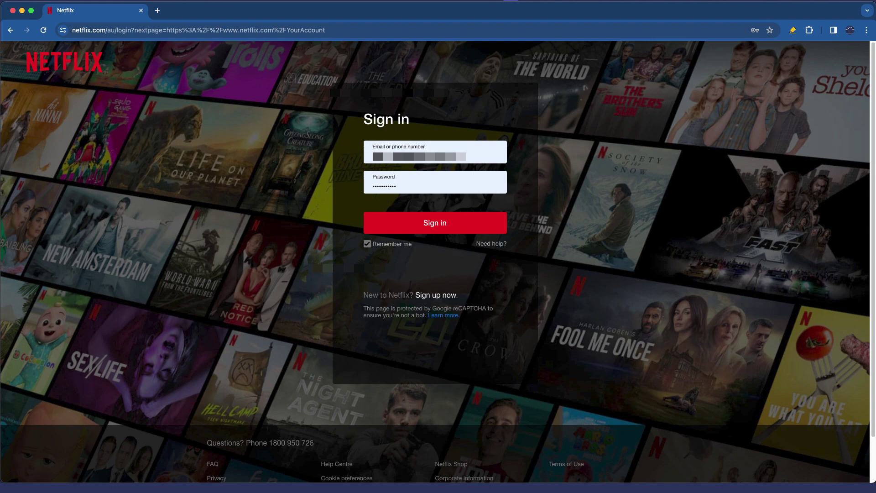
- Submit the saved email and password, then scroll the Account page to Profile & Parental Controls
key("Return")
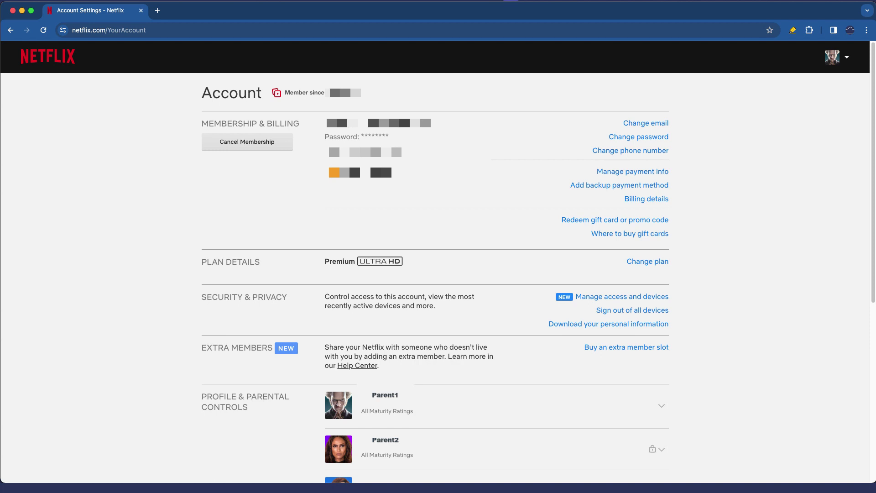
scroll(437, 274, "down", 7)
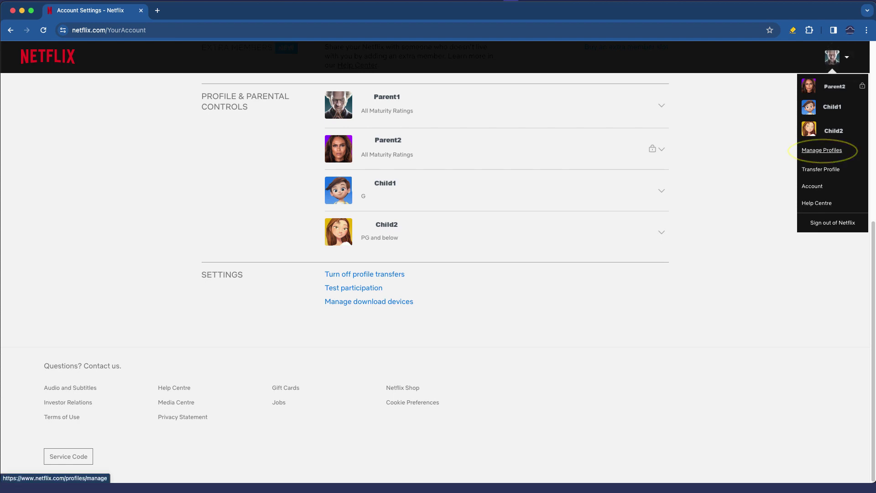
- In Manage Profiles, add a profile named 'Child' with the Child? box ticked
left_click(821, 150)
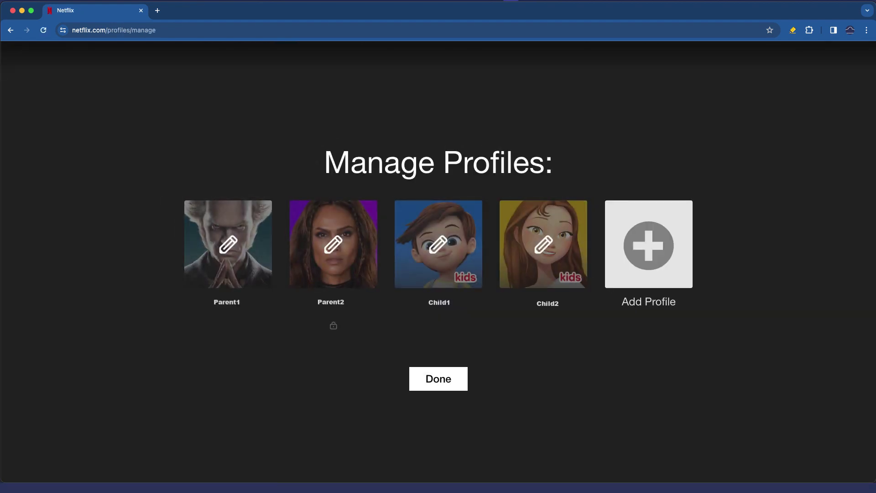
left_click(647, 245)
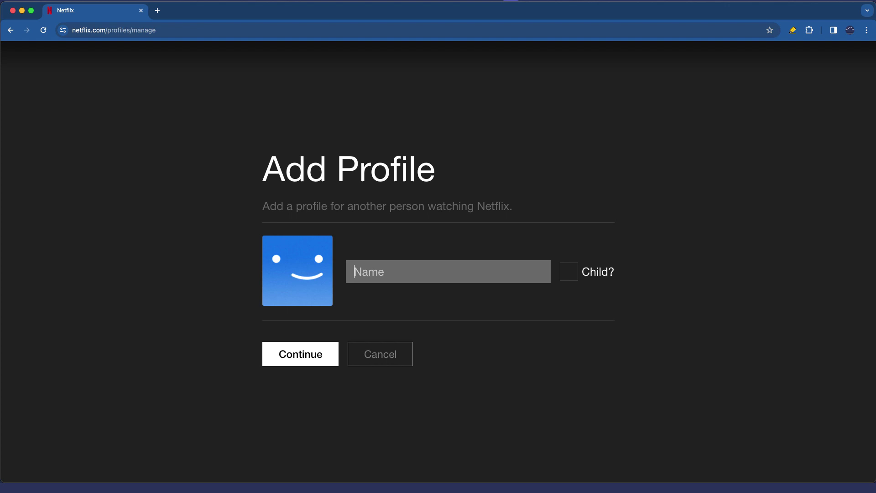
type("Child")
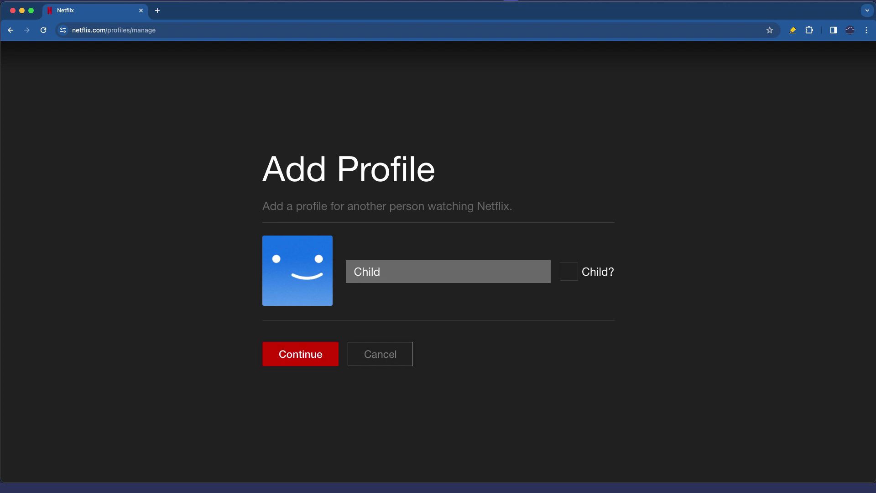
left_click(568, 271)
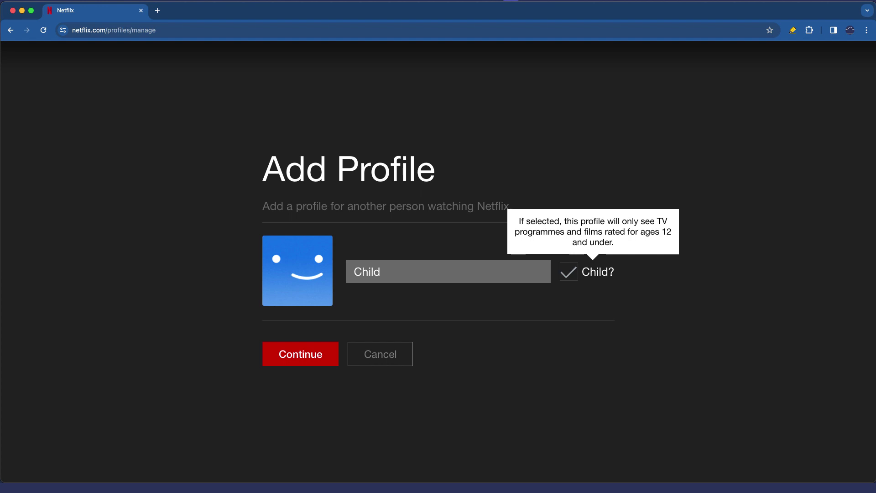
left_click(303, 354)
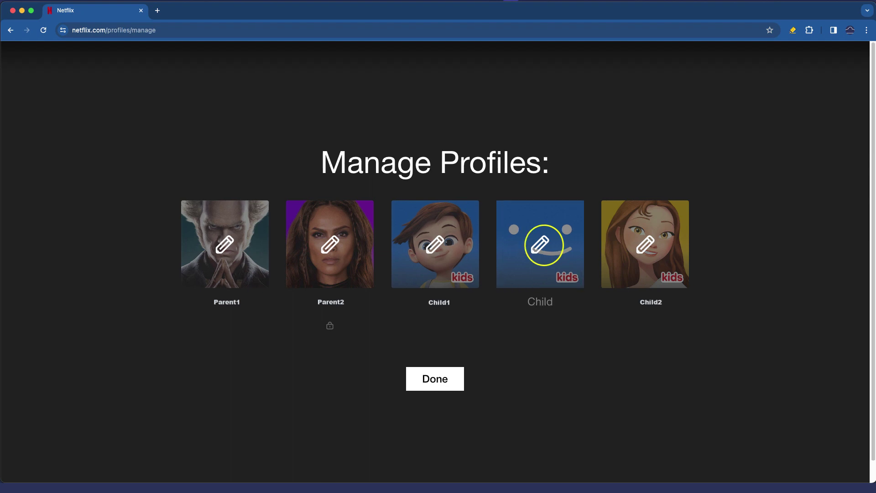
- Edit the Child profile to keep PG-and-below maturity with both autoplay options off, and save
left_click(544, 245)
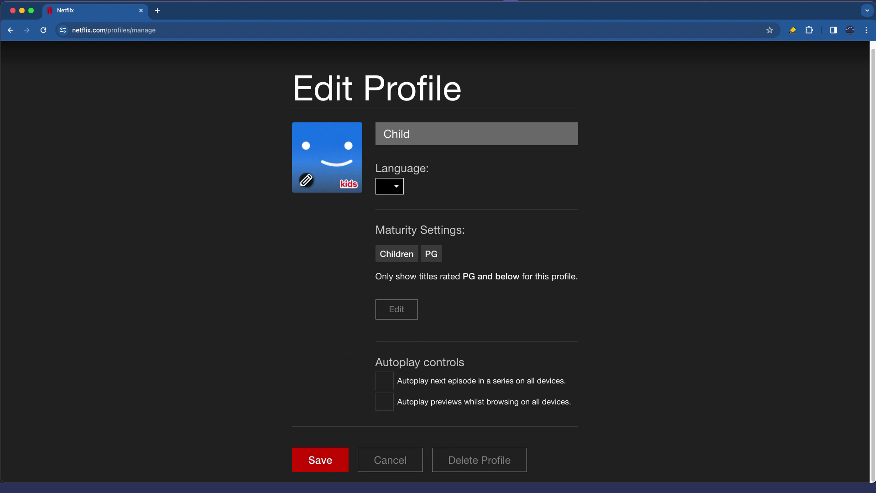
left_click(439, 379)
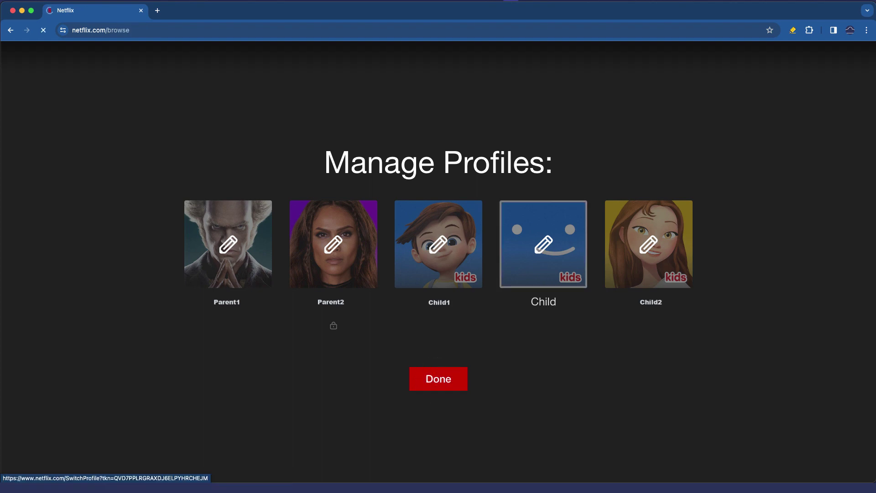
- Enter the Child profile and scroll through its Kids home page
left_click(540, 246)
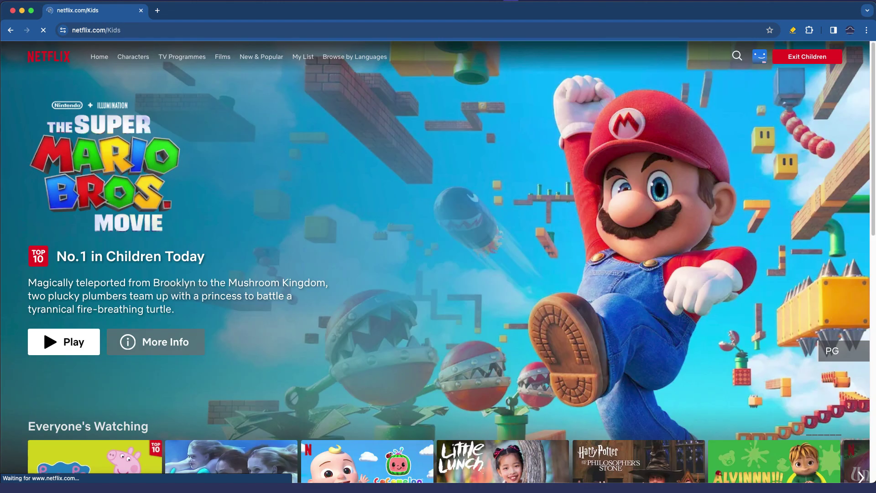
scroll(91, 401, "down", 2)
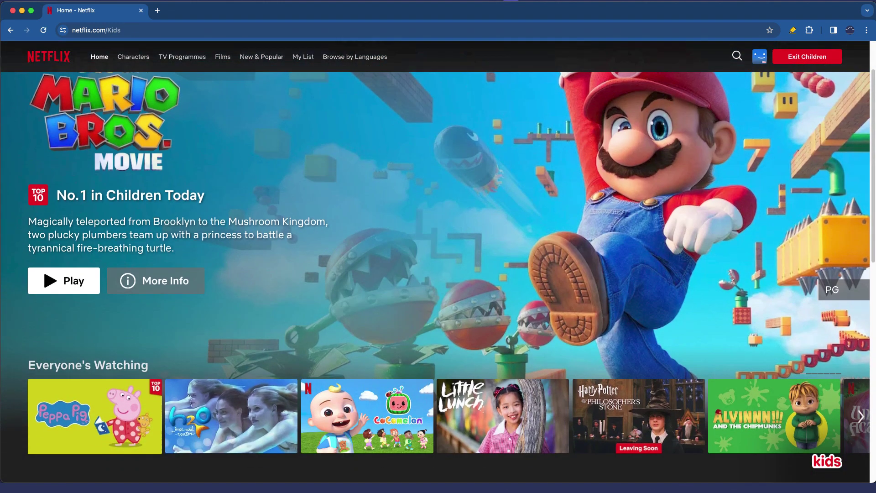
scroll(91, 401, "down", 1)
scroll(92, 401, "down", 3)
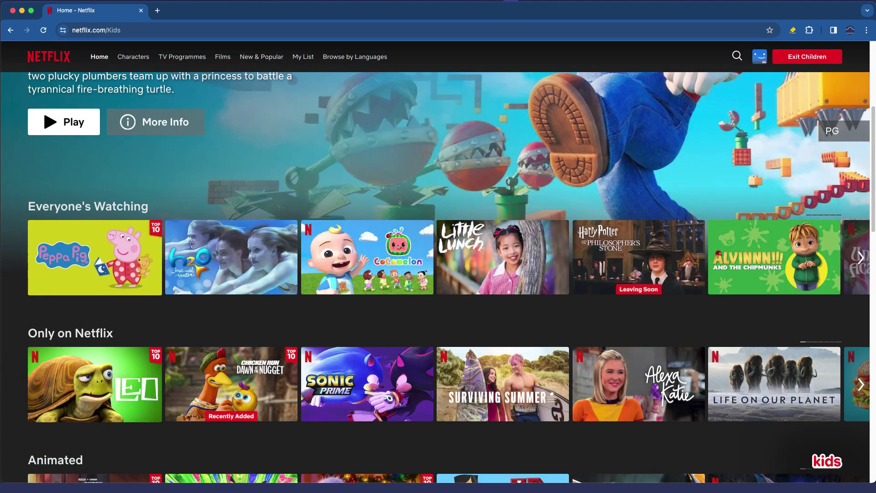
scroll(92, 402, "up", 5)
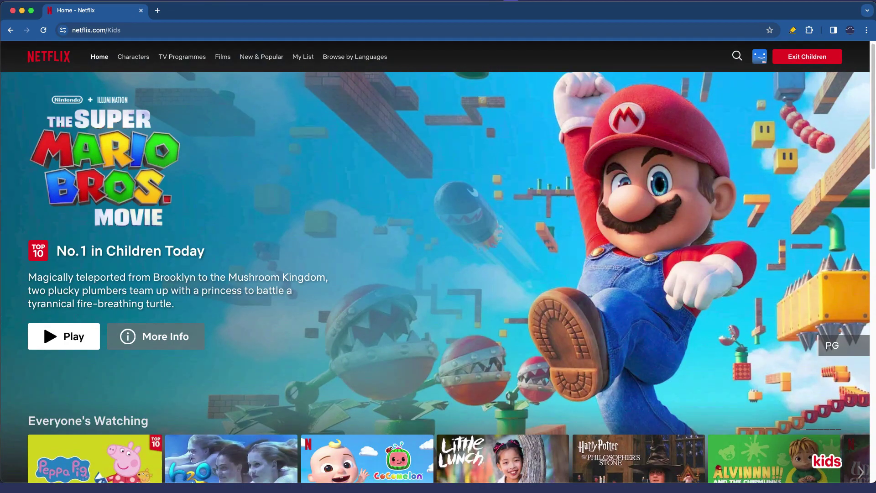
scroll(231, 377, "down", 8)
mouse_move(232, 376)
scroll(231, 377, "up", 8)
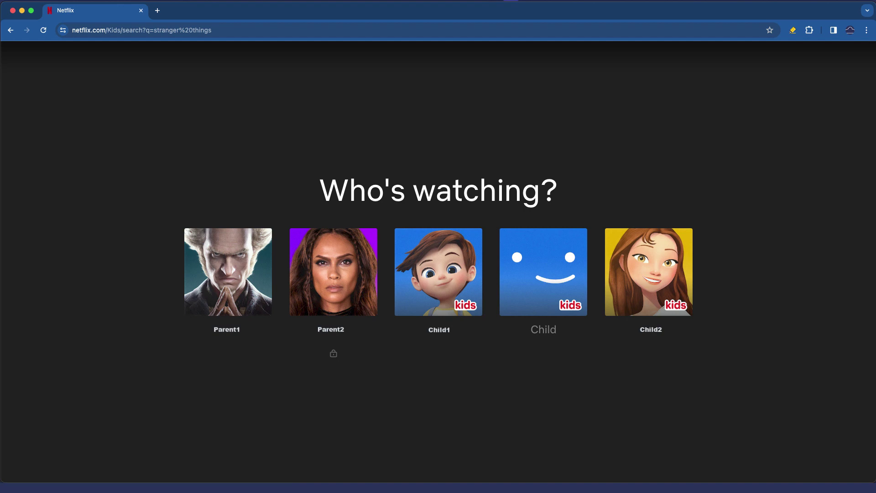
- Go back to the profile chooser, enter Parent1, and choose Account from the avatar menu
key("super+bracketleft")
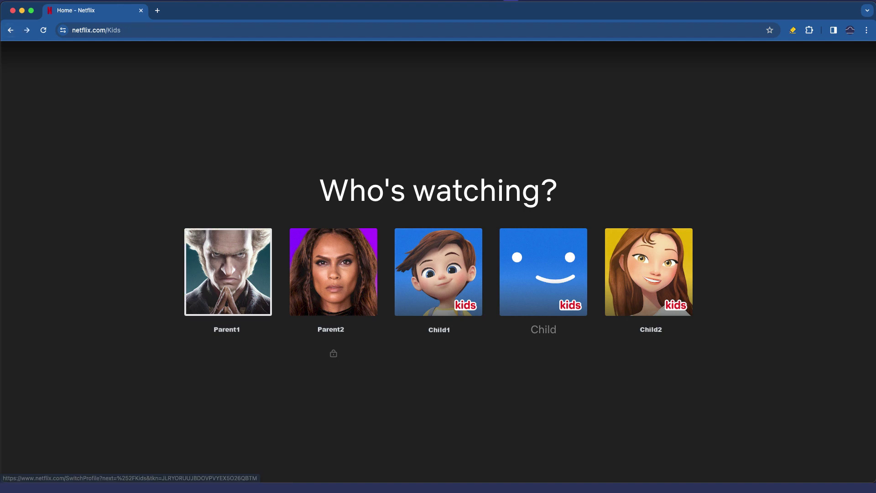
left_click(226, 269)
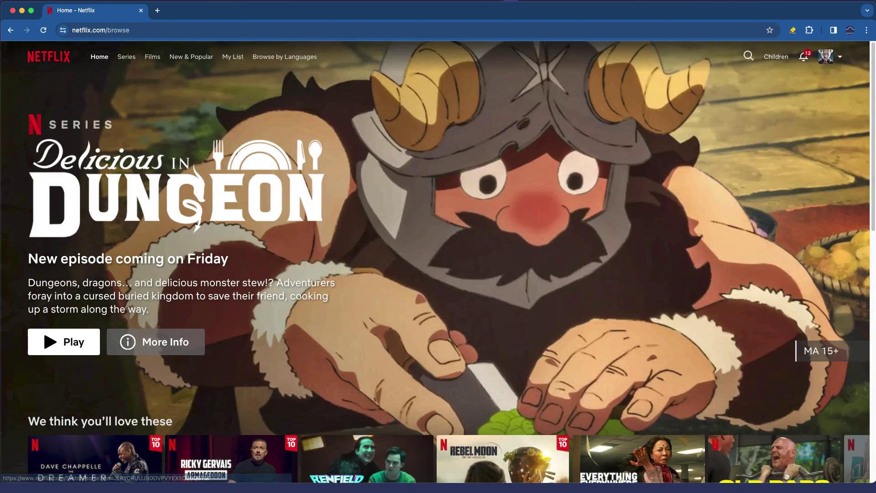
mouse_move(825, 56)
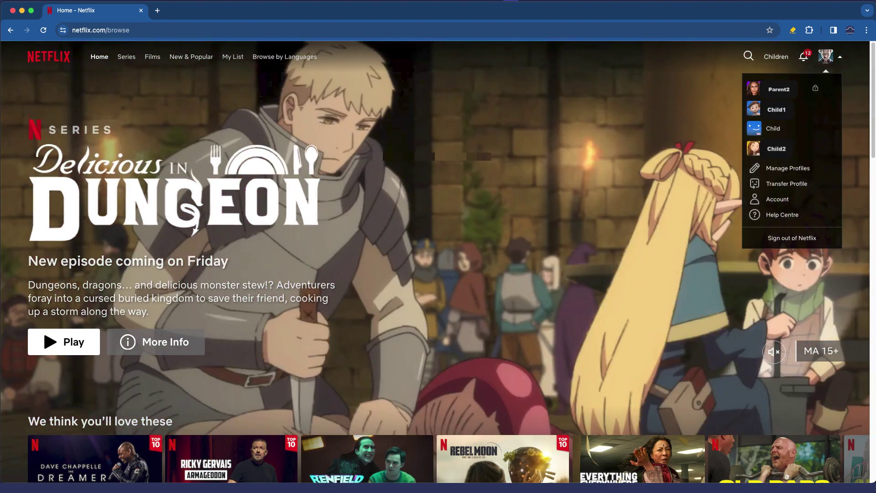
left_click(837, 57)
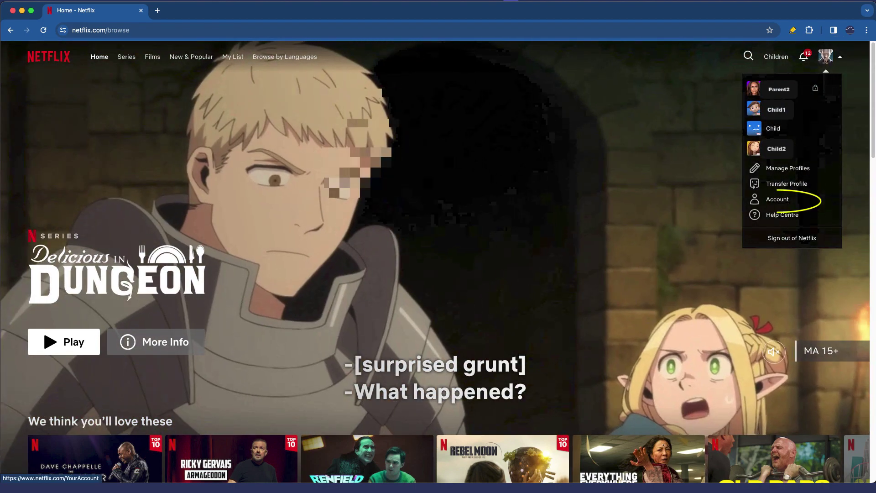
left_click(777, 200)
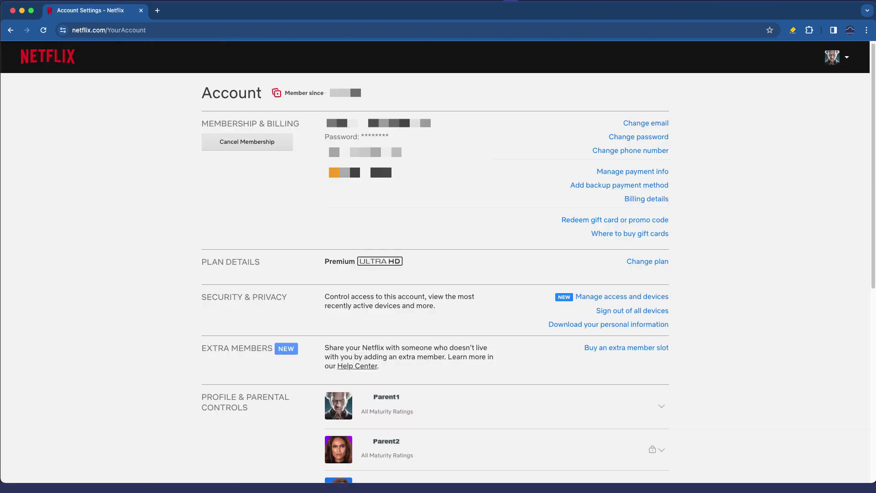
- Expand Parent1 under Profile & Parental Controls and choose Change next to Profile Lock
scroll(434, 274, "down", 3)
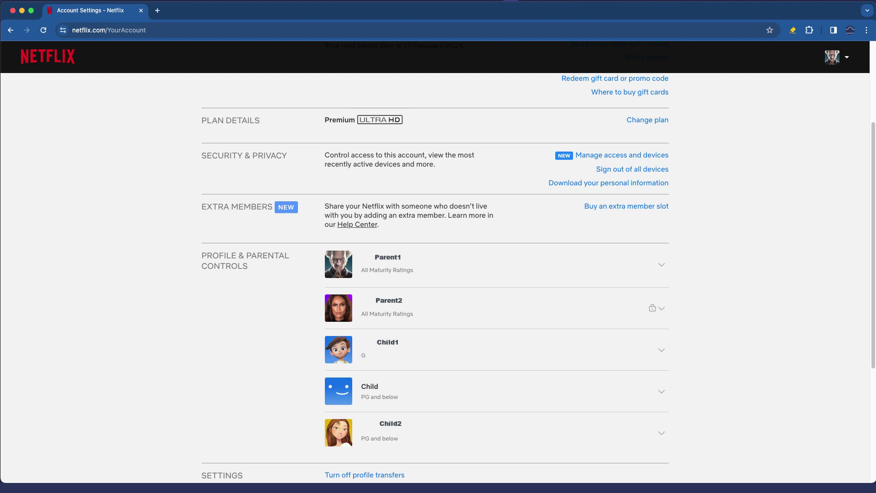
left_click(660, 265)
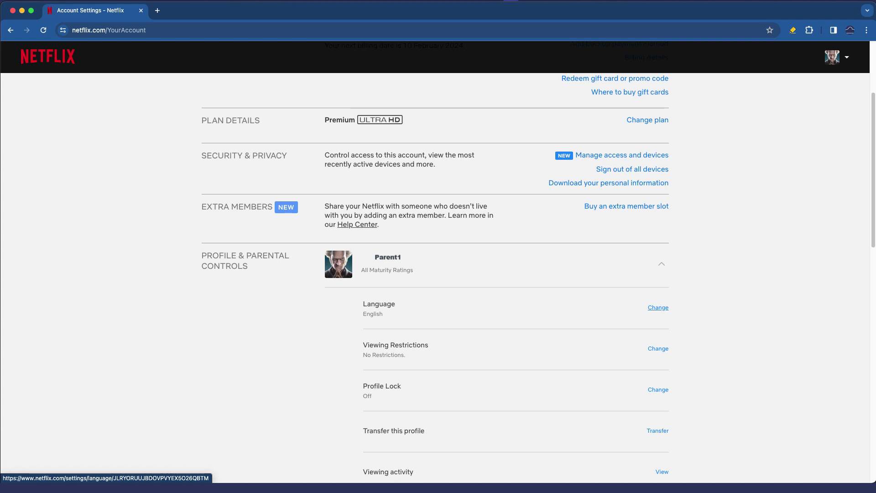
scroll(658, 307, "down", 3)
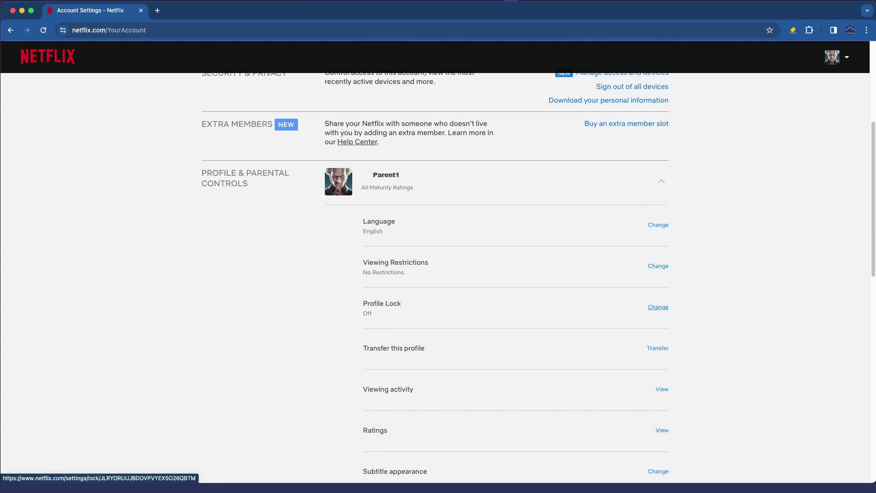
left_click(658, 307)
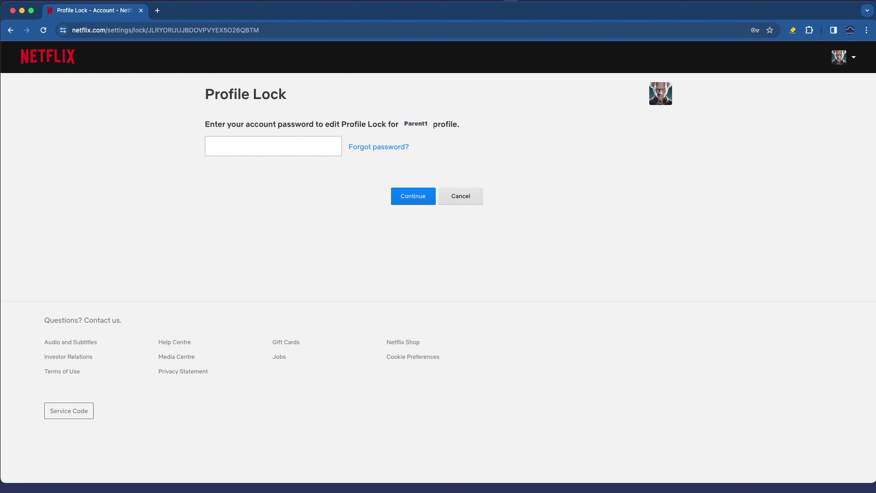
- Confirm the account password, then lock Parent1 with a four-digit PIN also required for adding profiles
key("super+v")
key("Return")
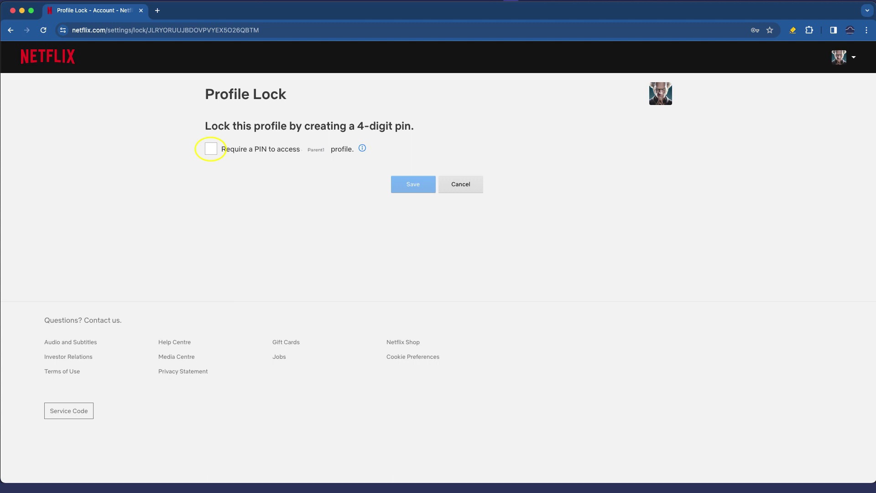
left_click(211, 149)
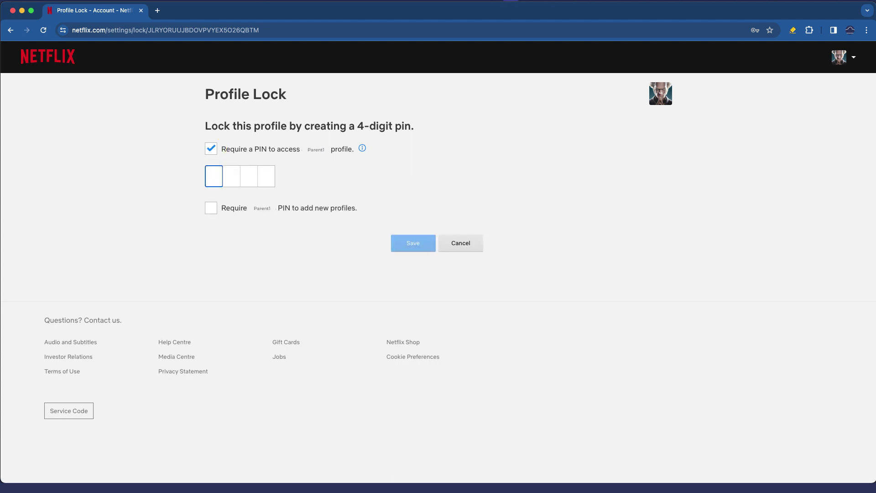
type("0000")
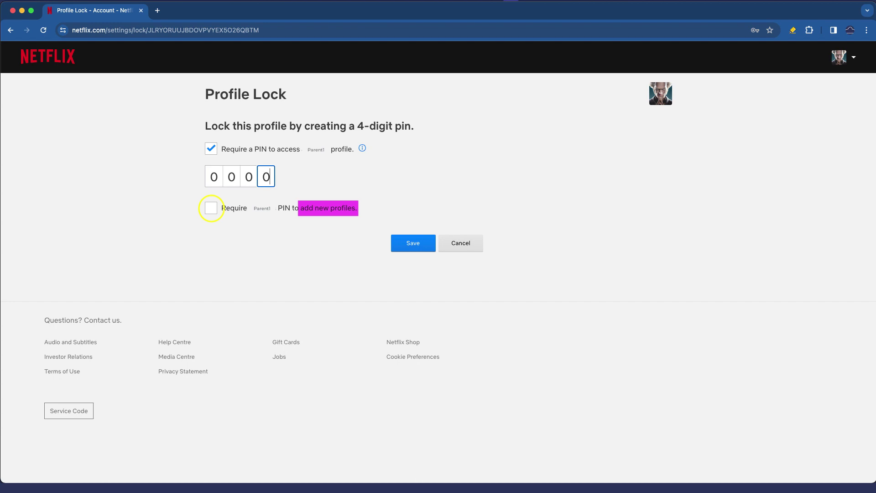
left_click(211, 208)
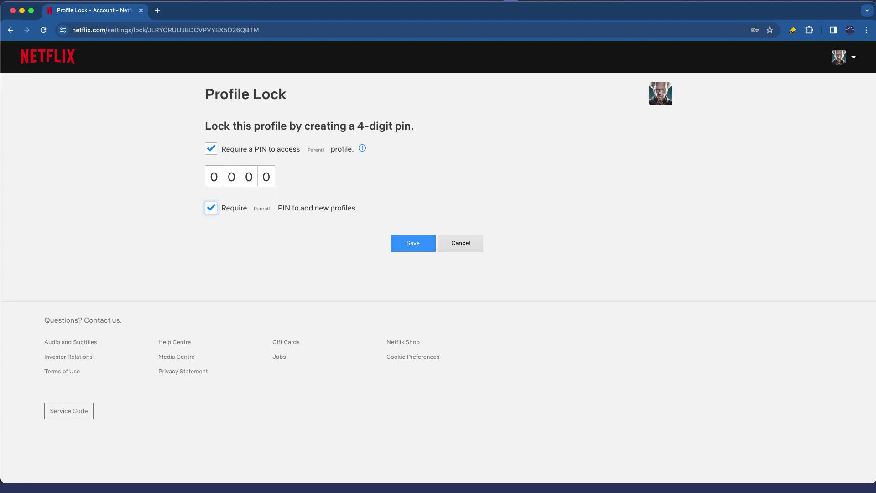
key("Return")
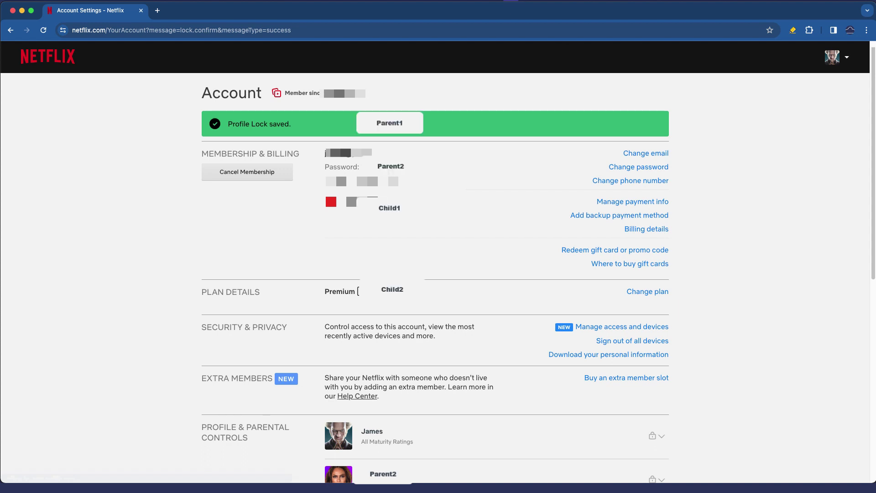
- Enter the account password, then add Peppa Pig to Child's Title Restrictions and save
scroll(435, 274, "down", 7)
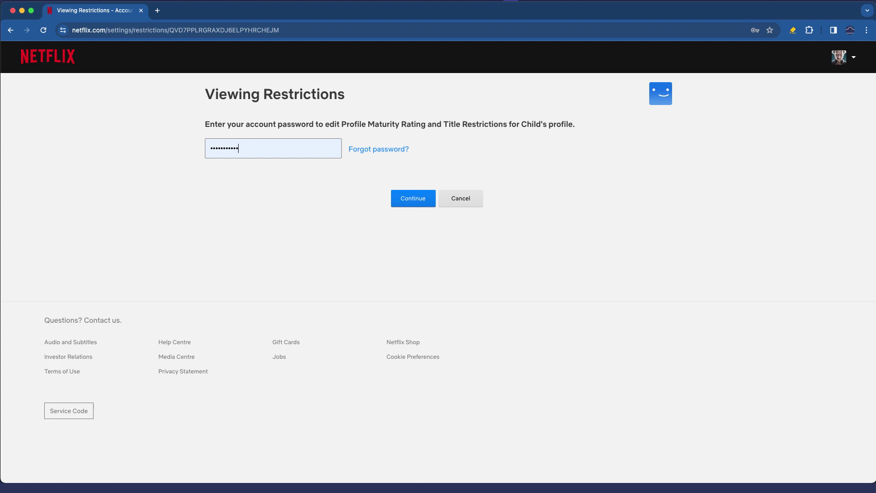
key("Return")
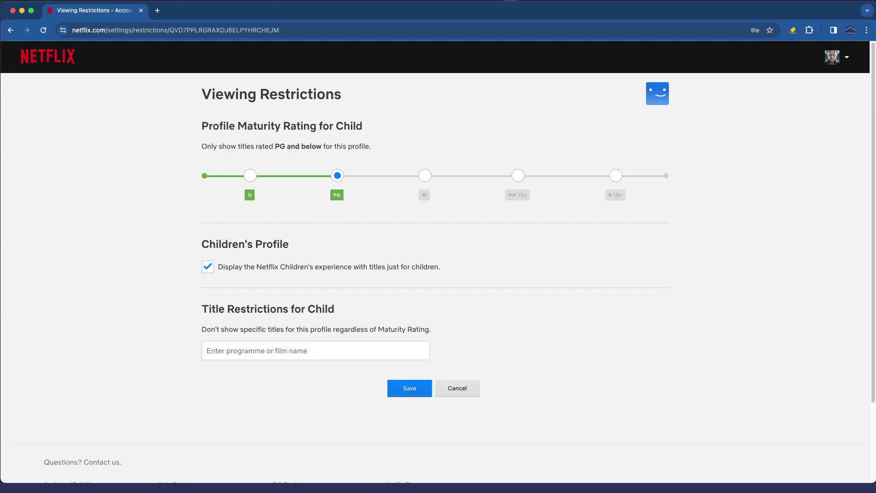
left_click(315, 350)
type("Peppa")
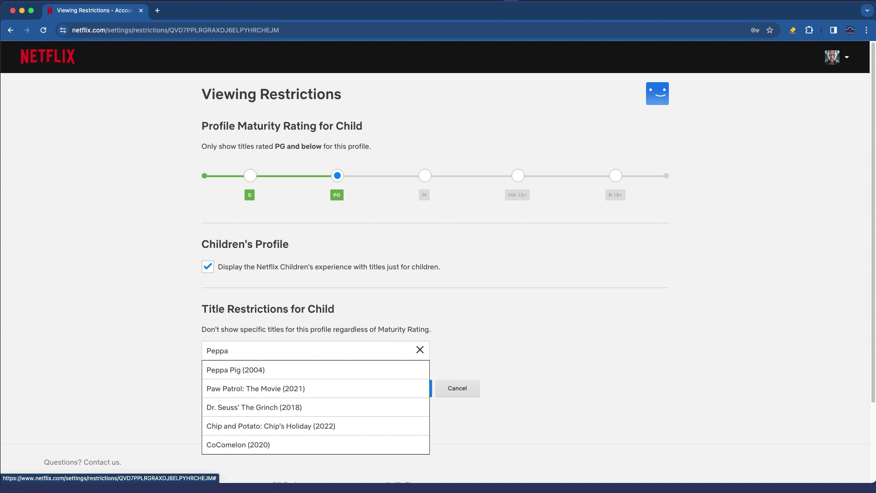
key("Return")
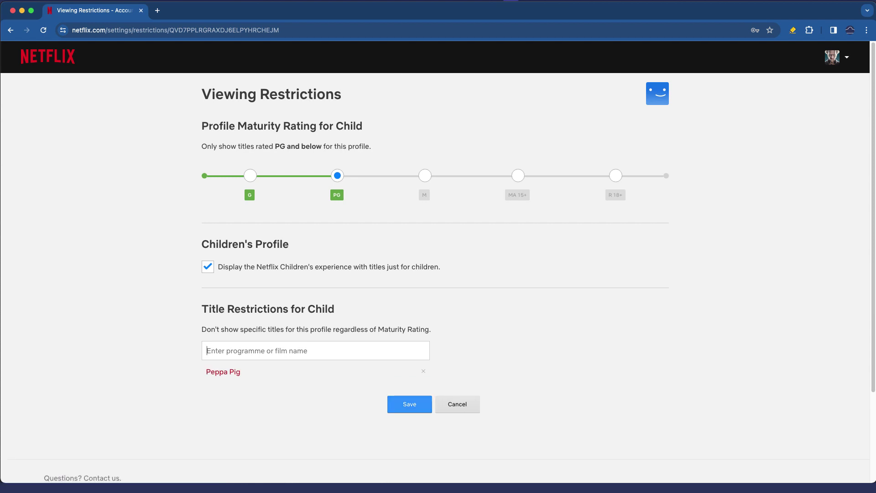
left_click(410, 404)
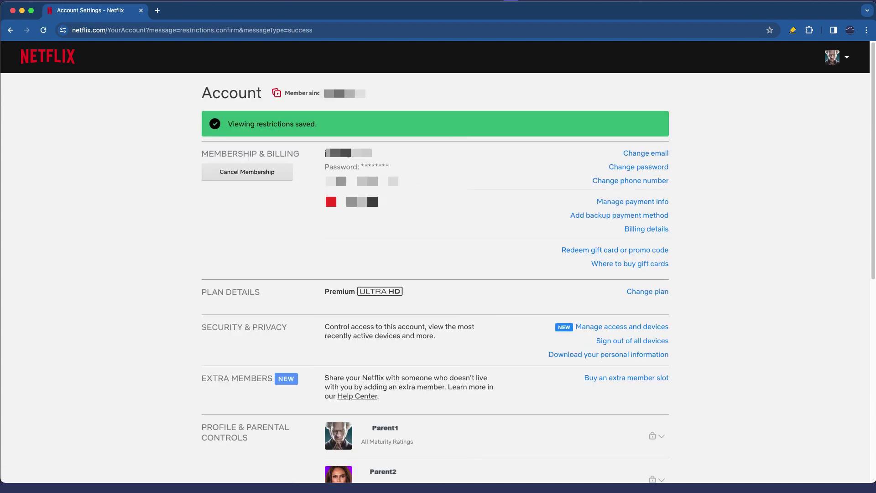
- Switch to the Child profile, browse its Kids home, and search for 'peppa'
left_click(850, 54)
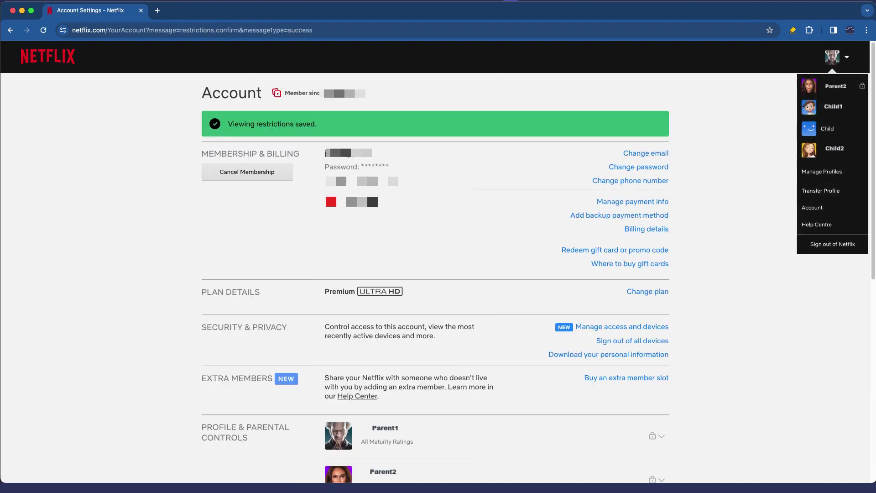
left_click(814, 129)
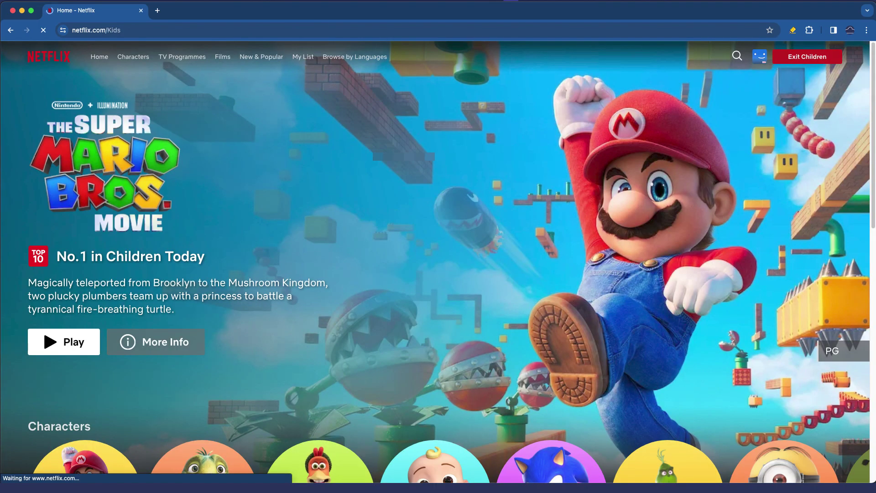
scroll(438, 274, "down", 12)
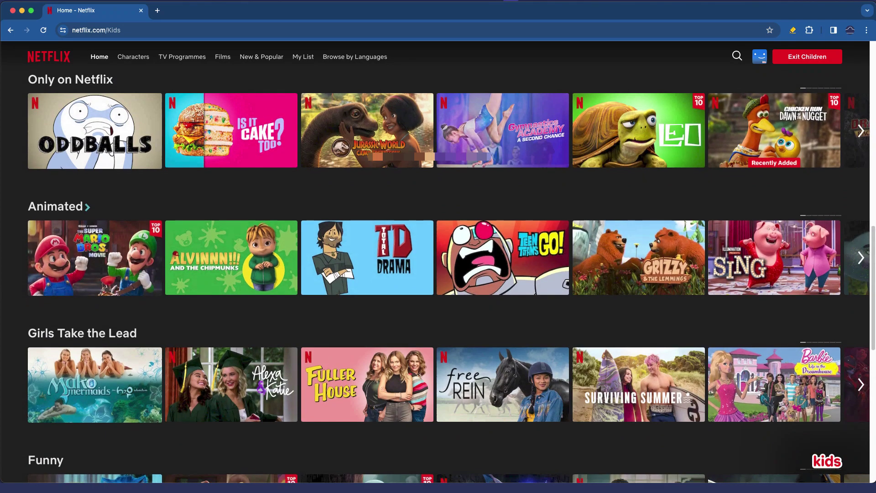
scroll(87, 209, "down", 8)
scroll(438, 273, "down", 7)
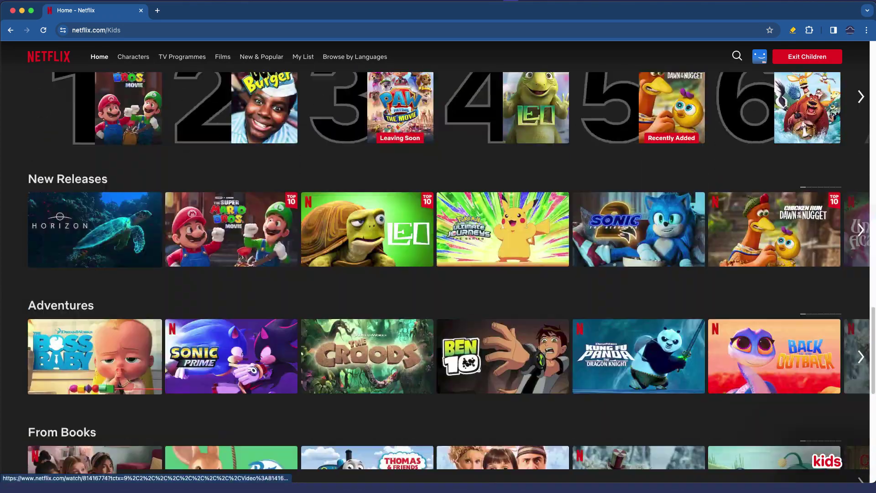
scroll(438, 274, "up", 15)
scroll(437, 274, "up", 9)
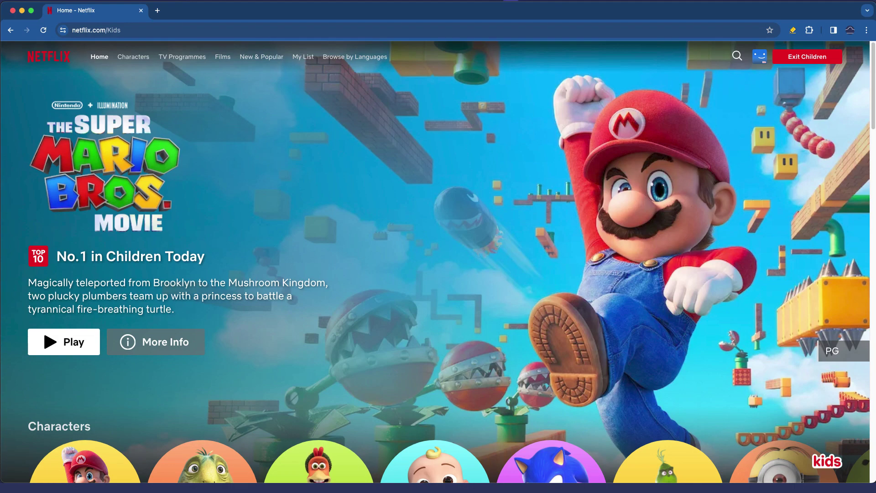
left_click(737, 55)
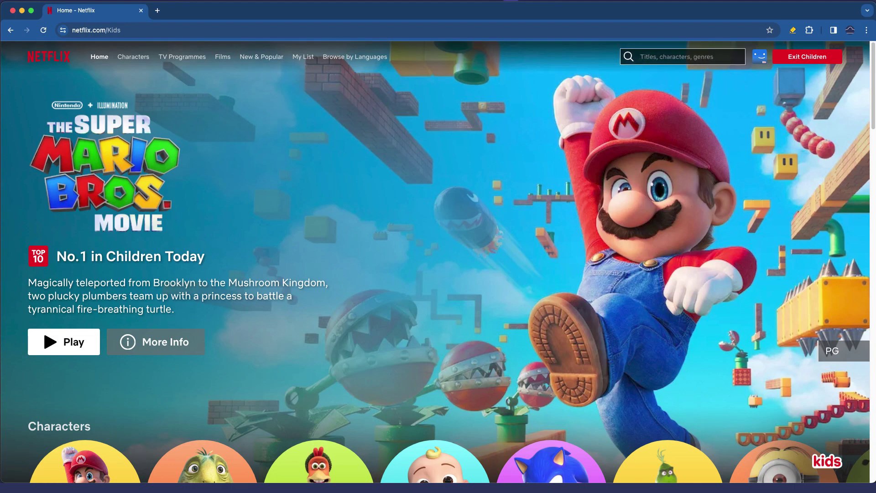
type("peppa")
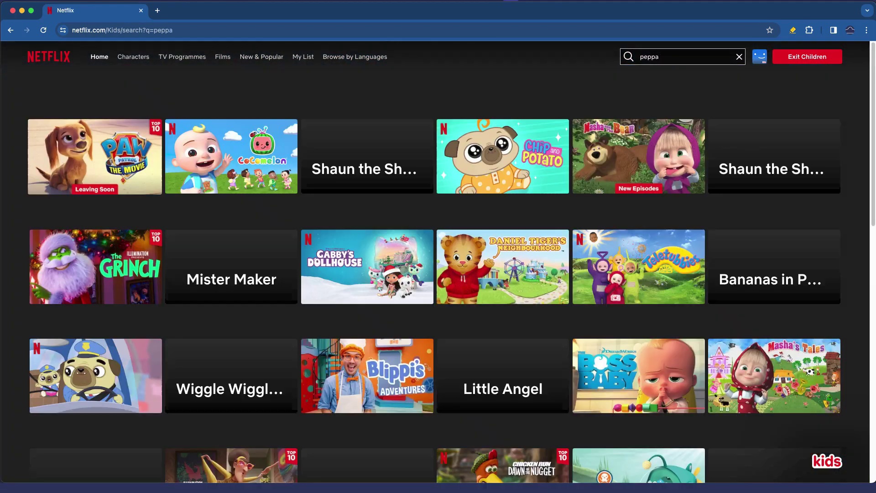